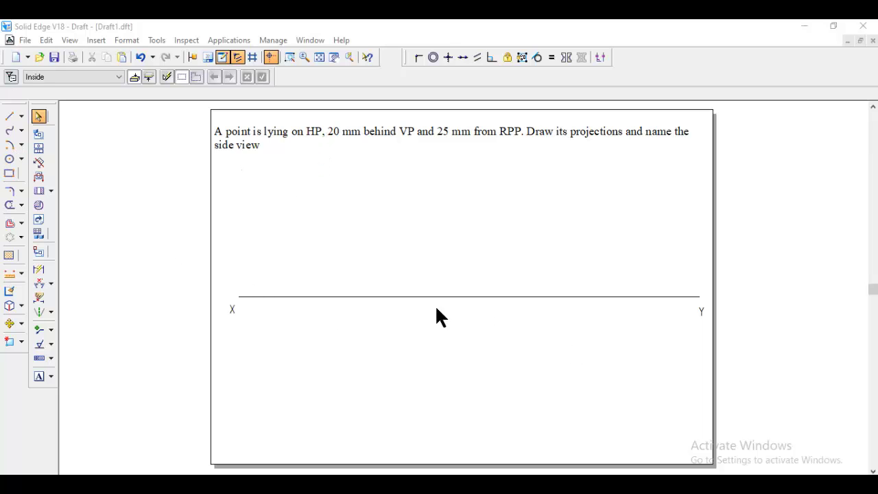
Add the text labels HP above and VP below the reference line near its X end
left_click(42, 372)
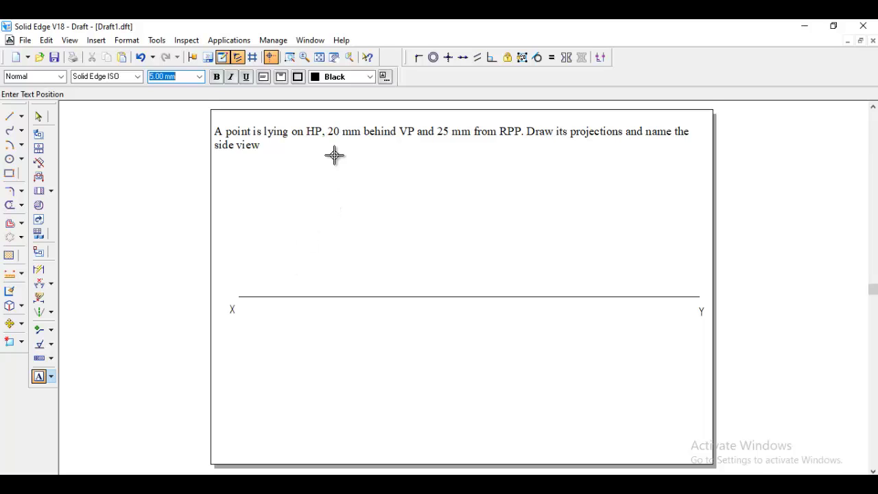
left_click(265, 276)
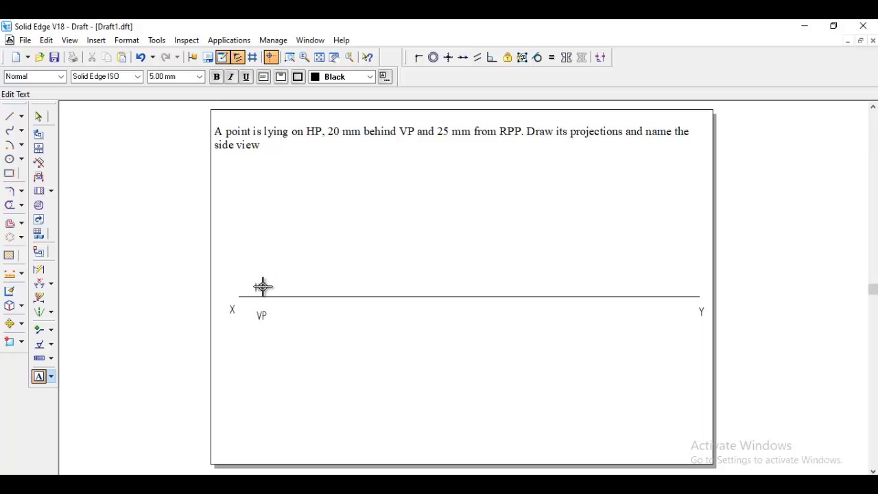
Place two points in the Phantom style, one on the XY line and one about 41.5 mm directly above it
left_click(10, 117)
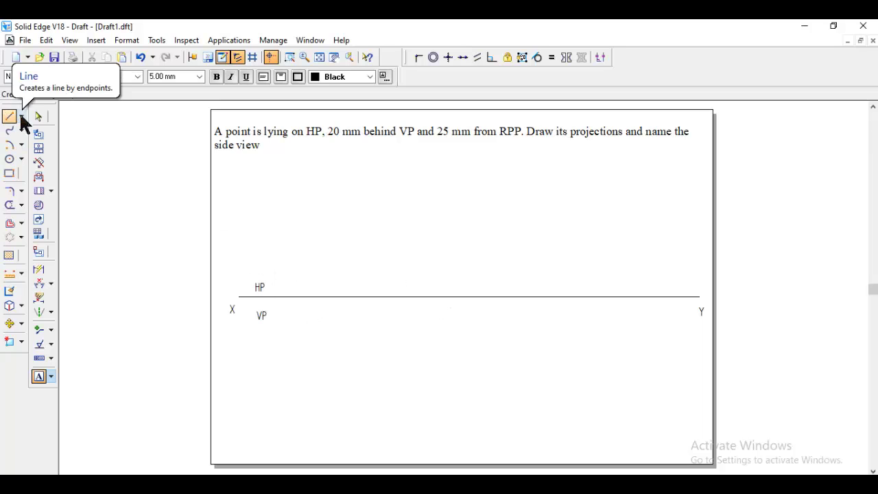
left_click(22, 116)
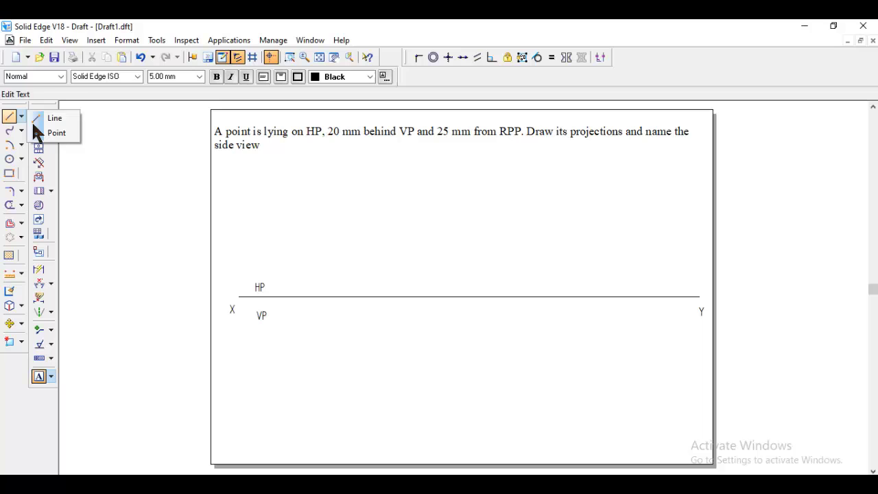
left_click(43, 129)
left_click(65, 76)
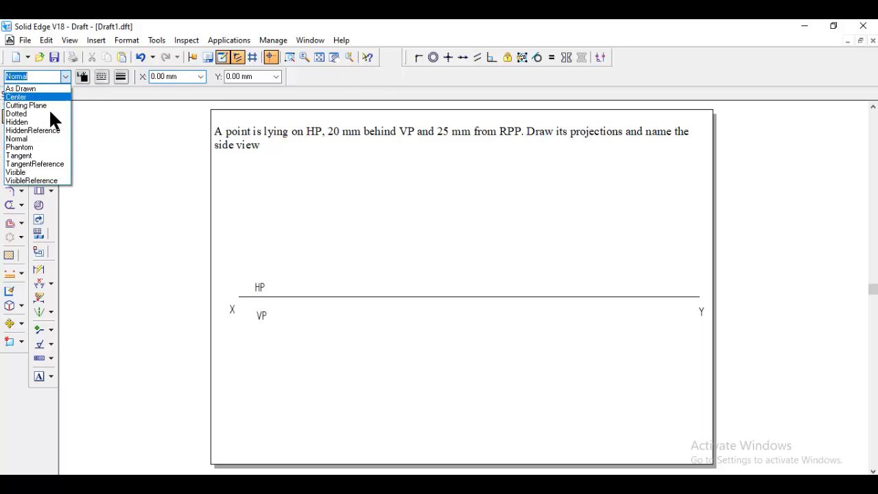
left_click(35, 147)
left_click(121, 76)
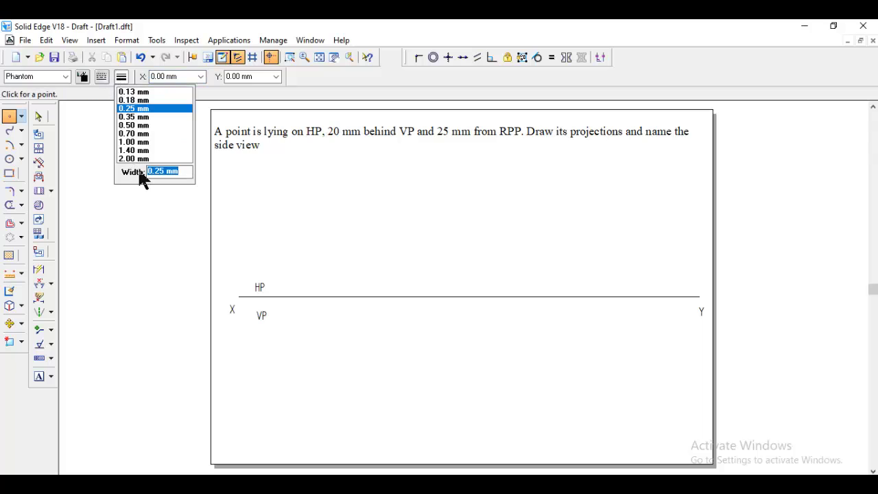
key("Return")
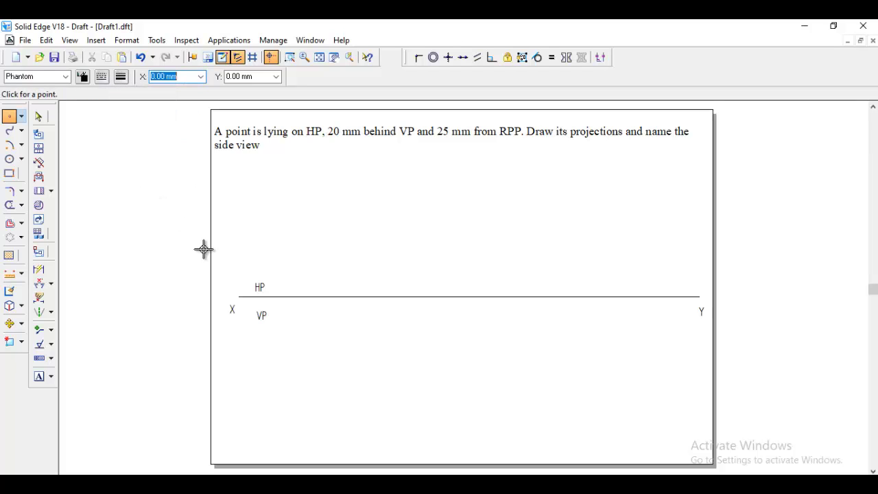
left_click(331, 296)
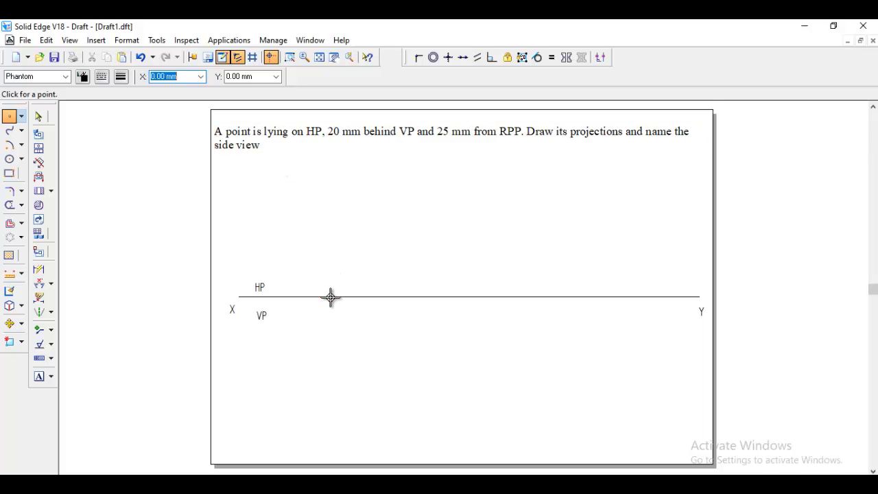
left_click(330, 227)
Dimension the vertical distance between the two points with Distance Between and set it to 20 mm
left_click(51, 281)
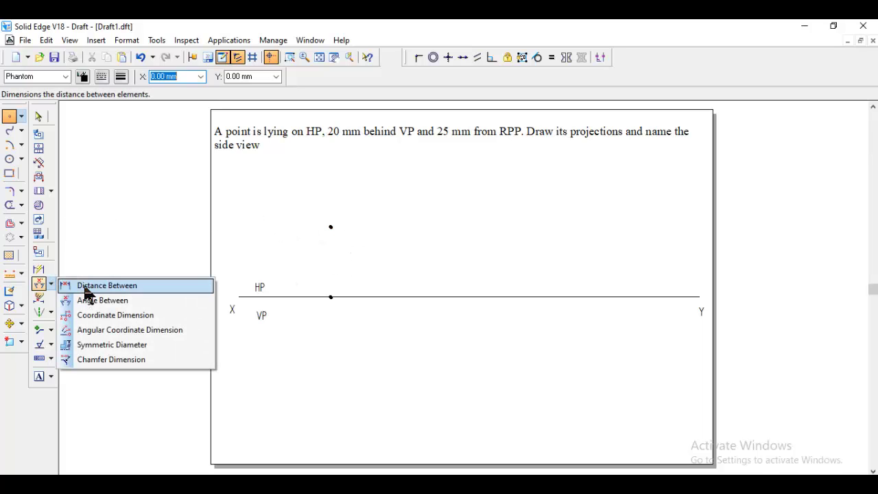
left_click(86, 286)
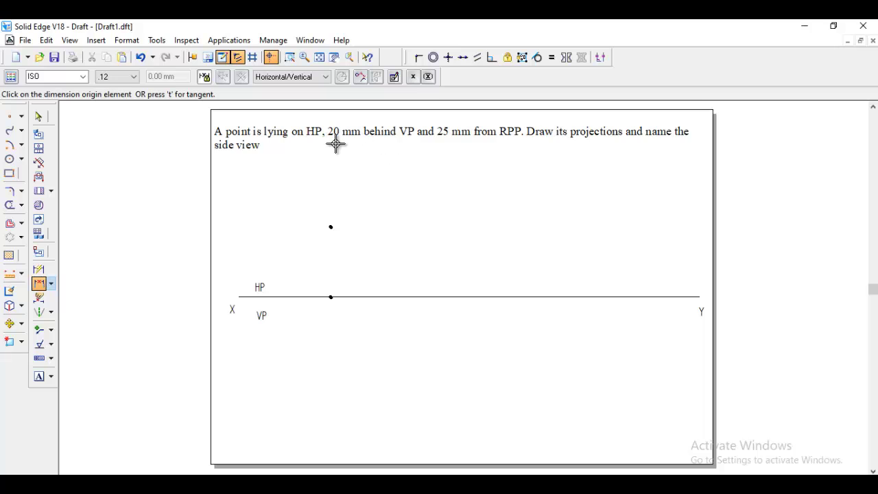
left_click(330, 227)
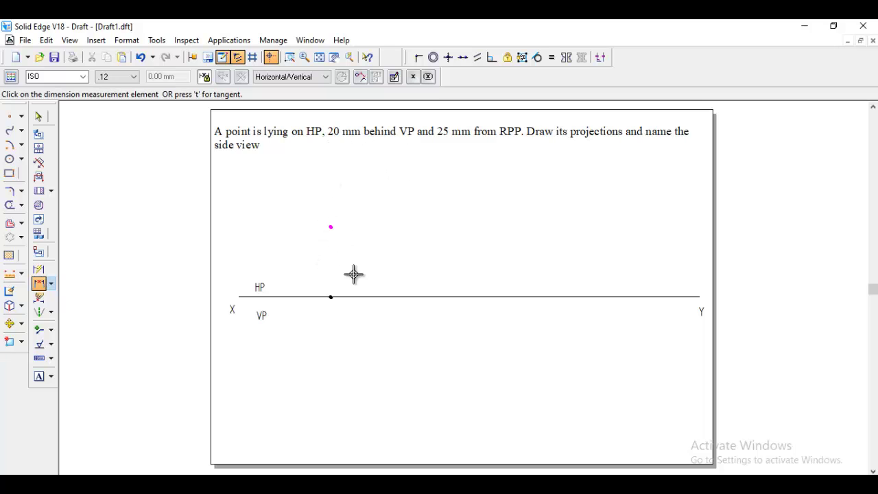
left_click(332, 296)
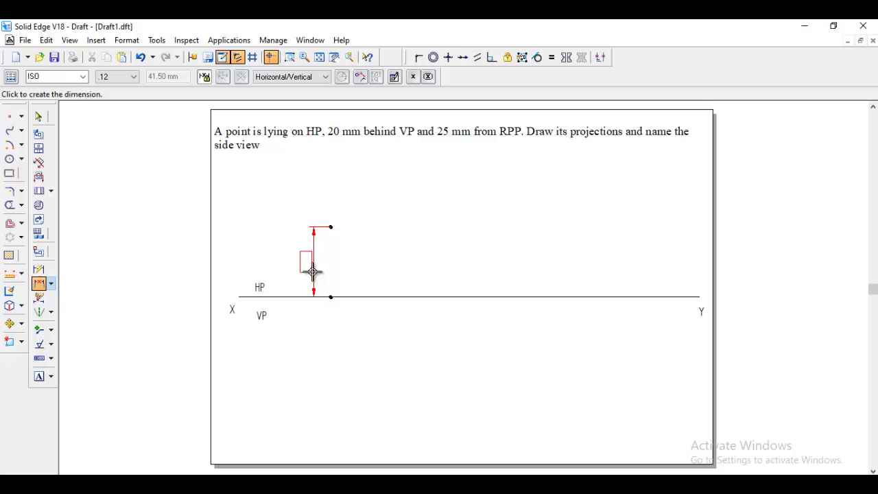
left_click(300, 271)
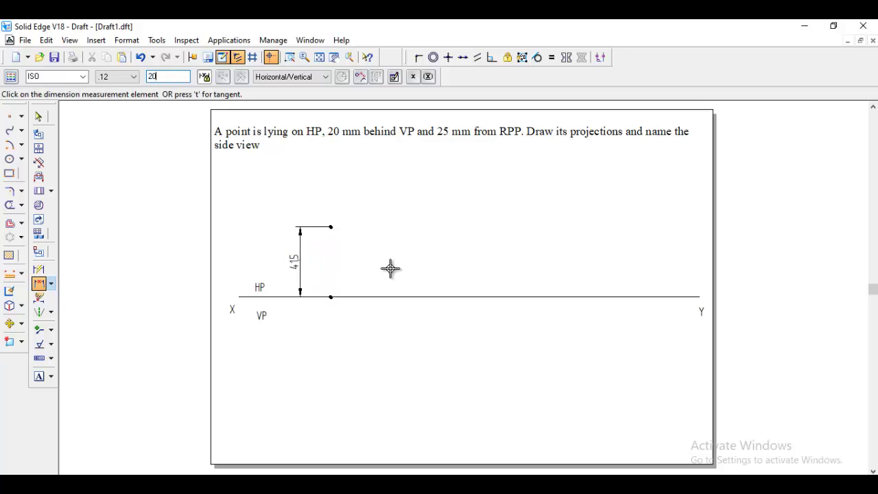
key("Return")
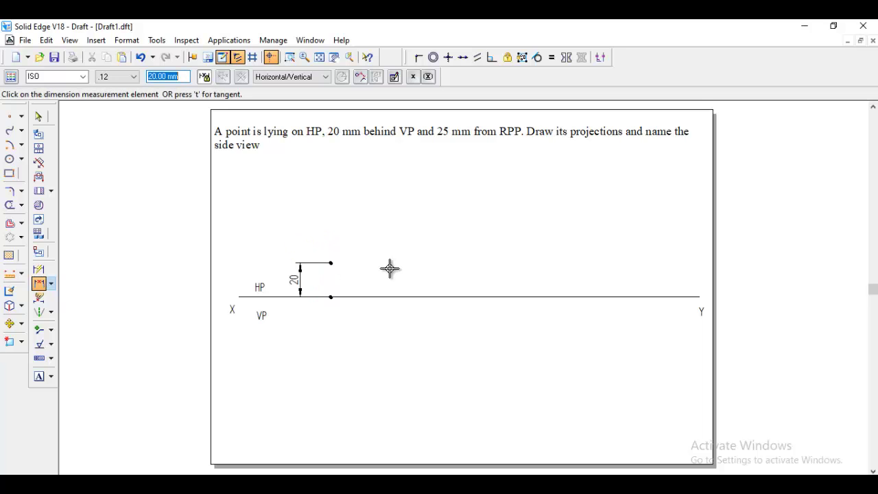
Draw a vertical projector line in the Normal style from the upper point down to the point on the XY line
left_click(22, 117)
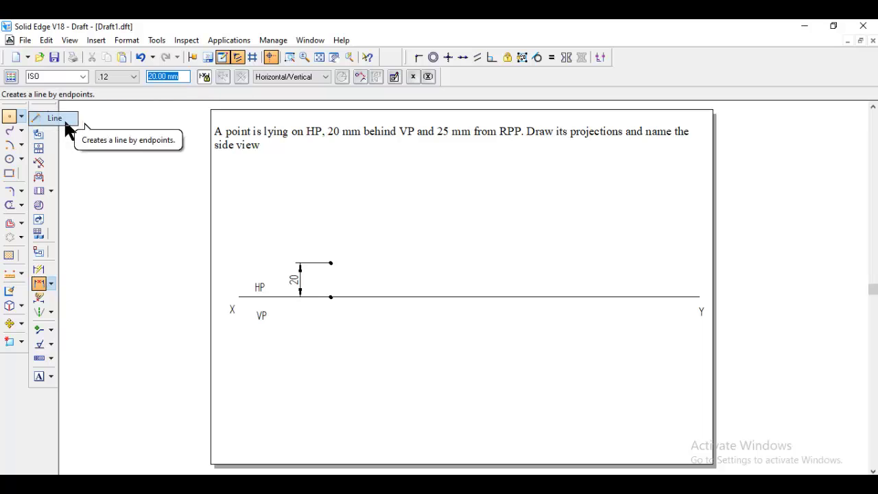
left_click(64, 118)
left_click(66, 77)
left_click(28, 139)
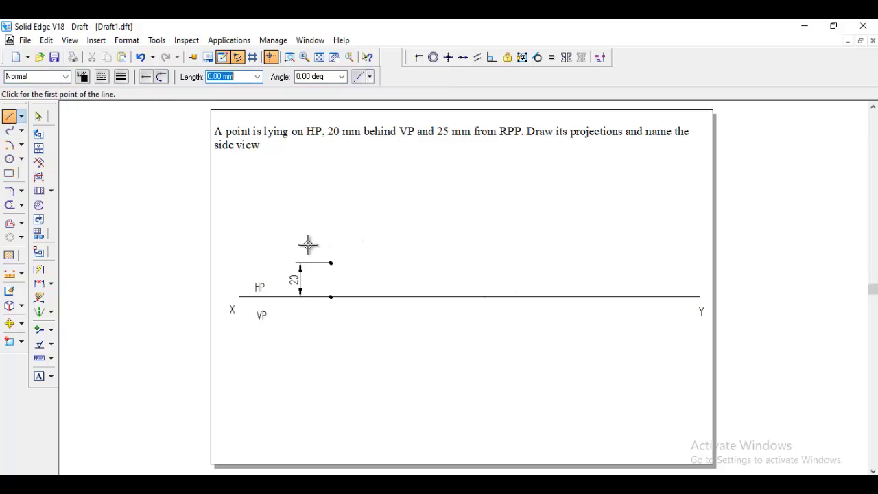
left_click(330, 263)
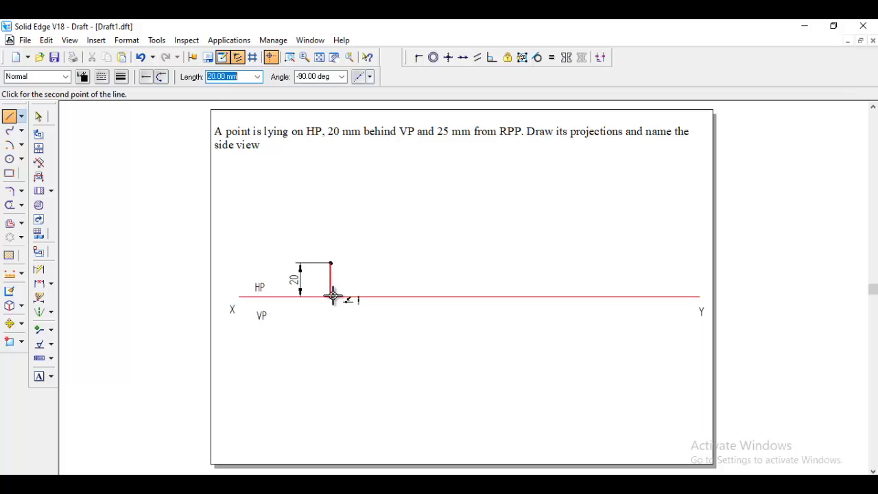
left_click(333, 296)
right_click(359, 323)
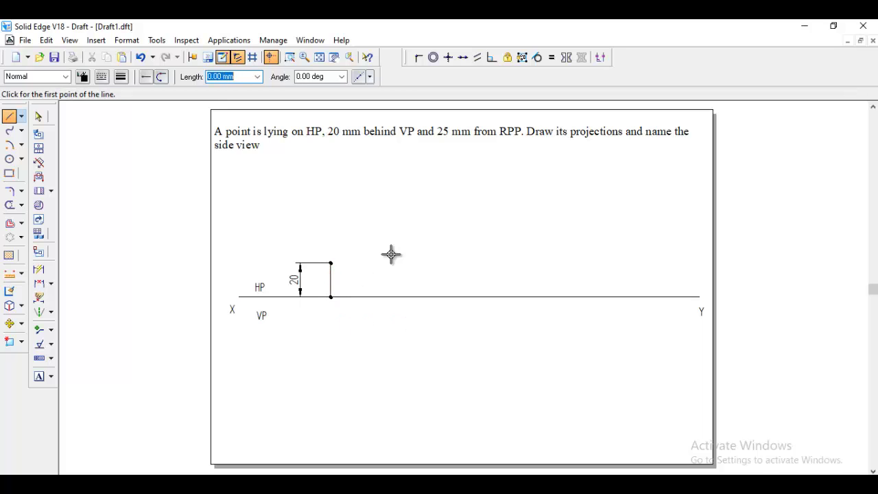
Label the upper point d and the point on the XY line d'
left_click(38, 376)
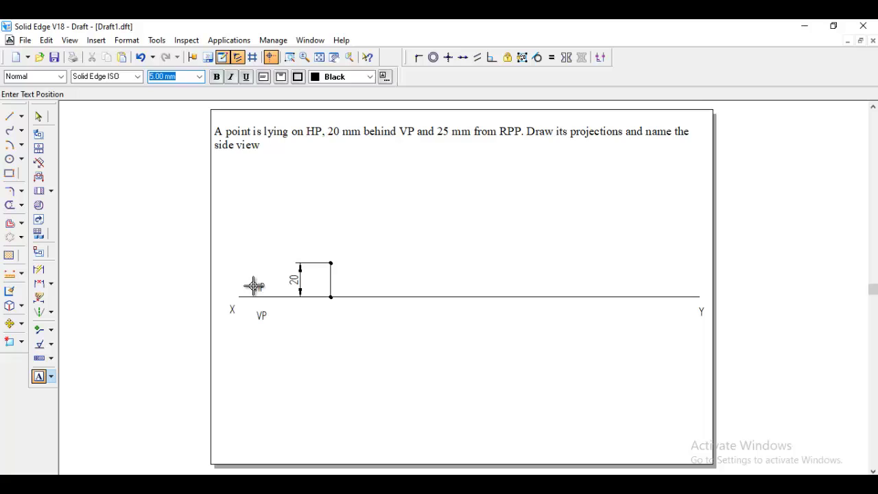
left_click(342, 251)
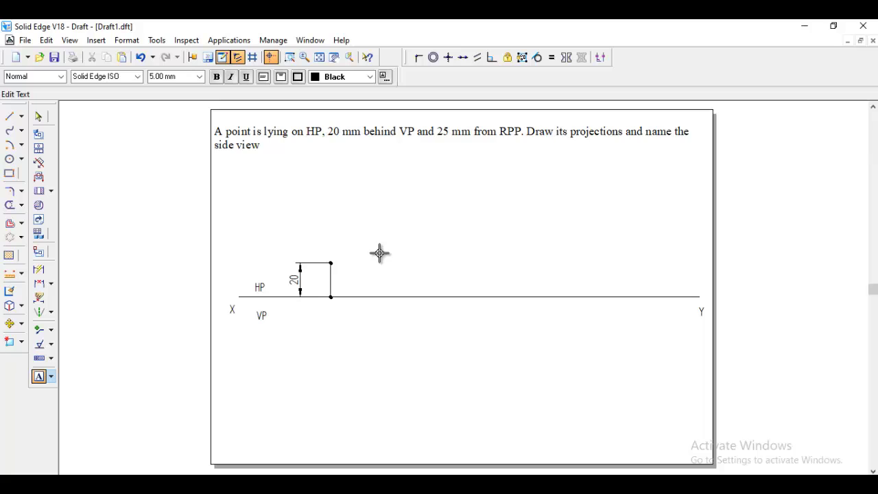
type("d")
left_click(340, 283)
left_click(341, 288)
type("d'")
Draw a vertical reference line crossing XY beyond the points and label its upper end X1 and lower end Y
left_click(9, 117)
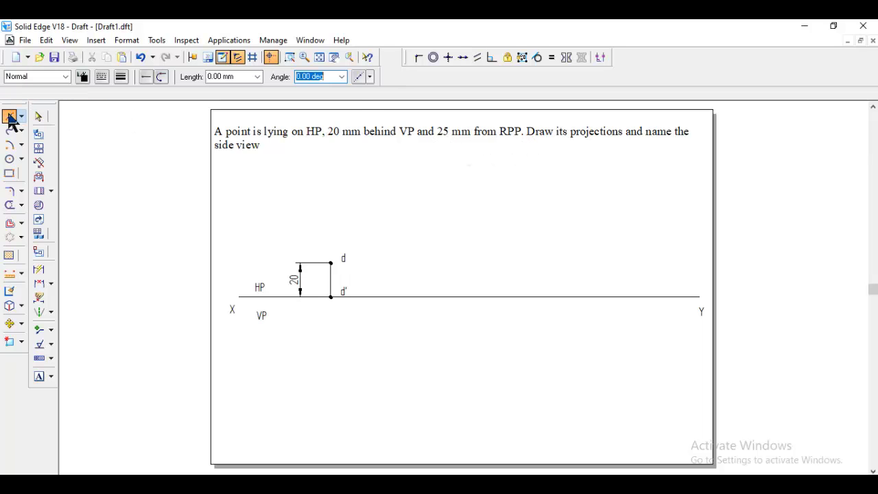
left_click(419, 167)
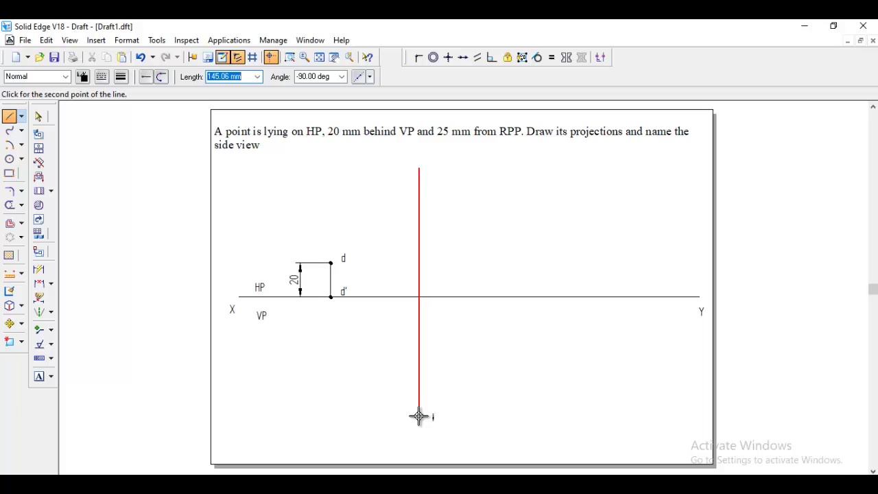
left_click(419, 441)
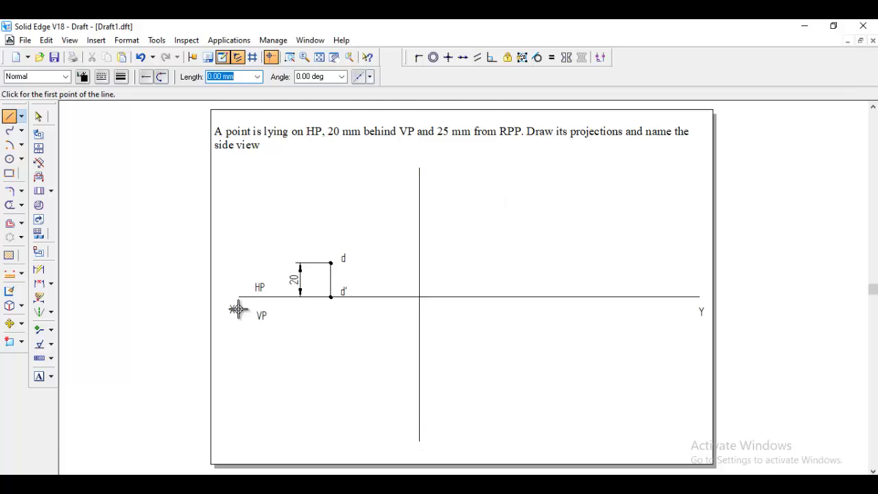
left_click(39, 376)
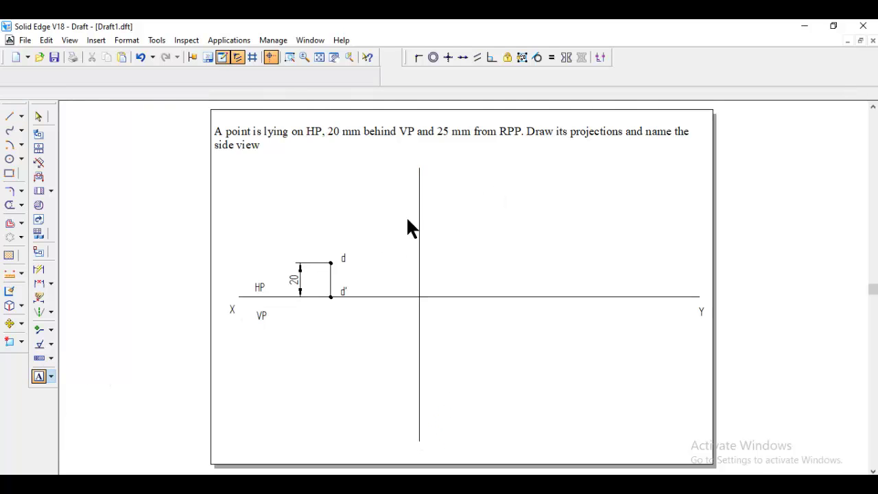
left_click(424, 161)
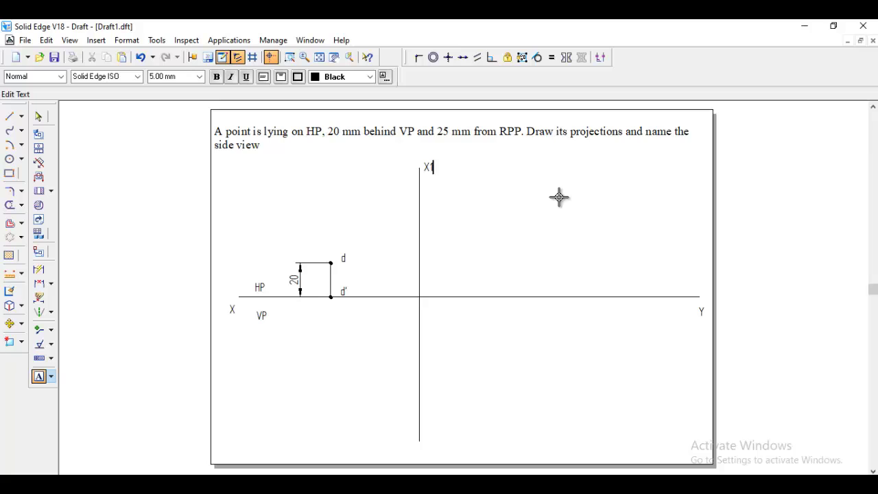
type("Y")
Dimension the horizontal distance between the vertical reference line and the projector line, and set it to 25 mm
left_click(39, 284)
left_click(418, 258)
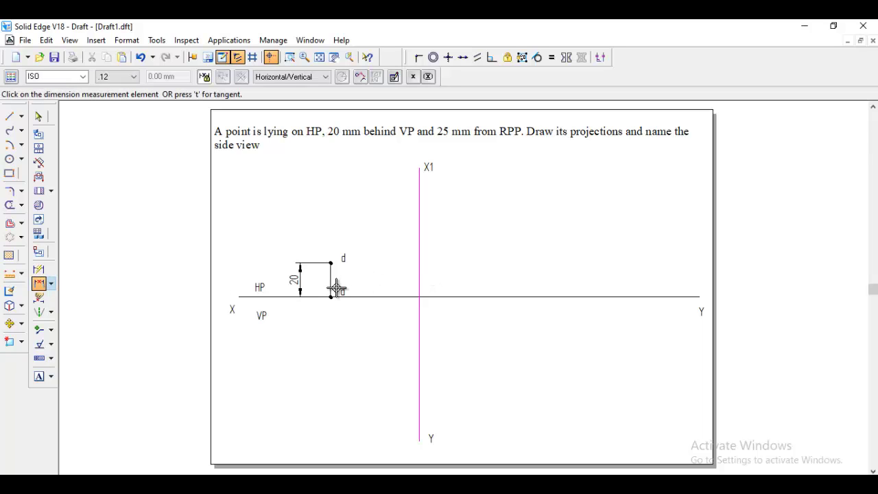
left_click(330, 283)
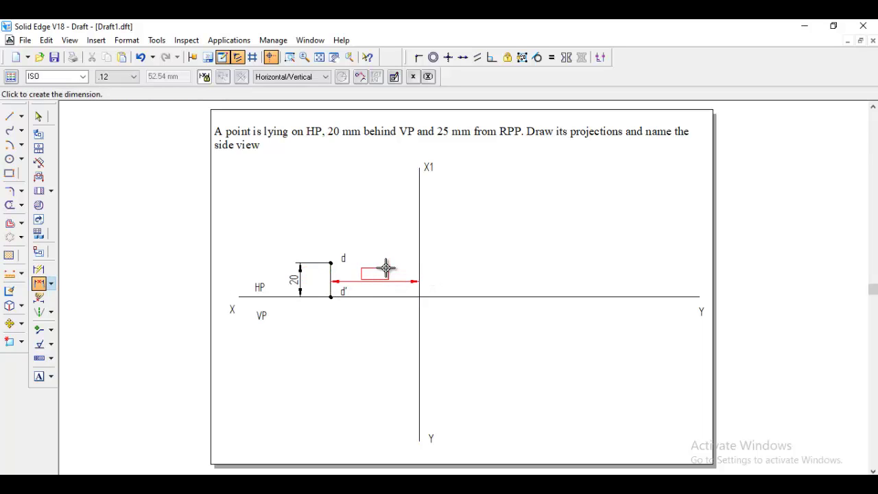
left_click(390, 219)
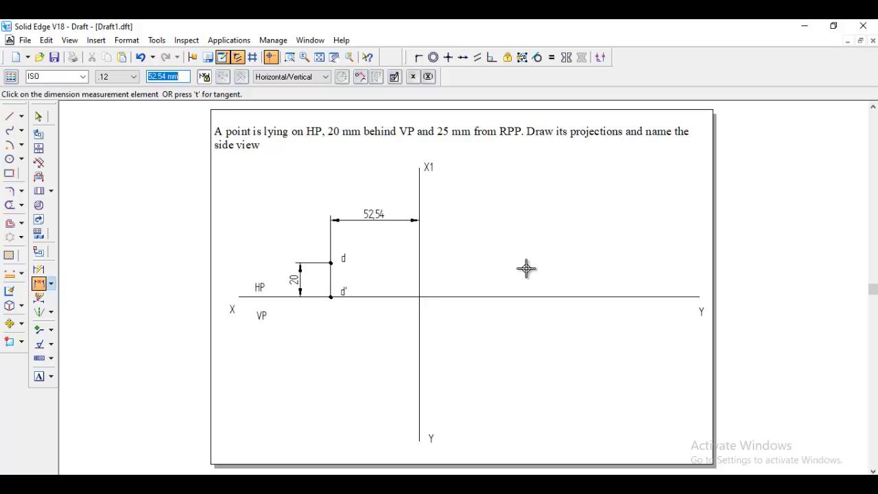
type("25")
key("Return")
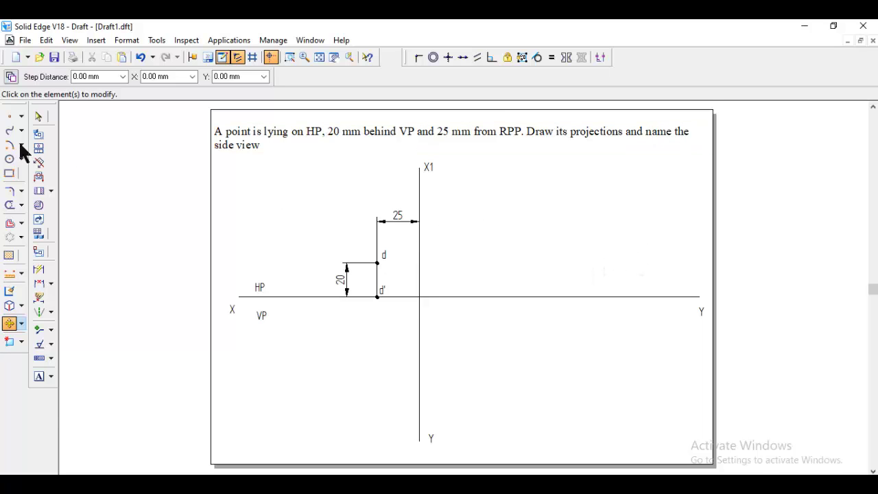
Add the texts RPP and Left side view in the upper area beyond the vertical reference line
left_click(43, 380)
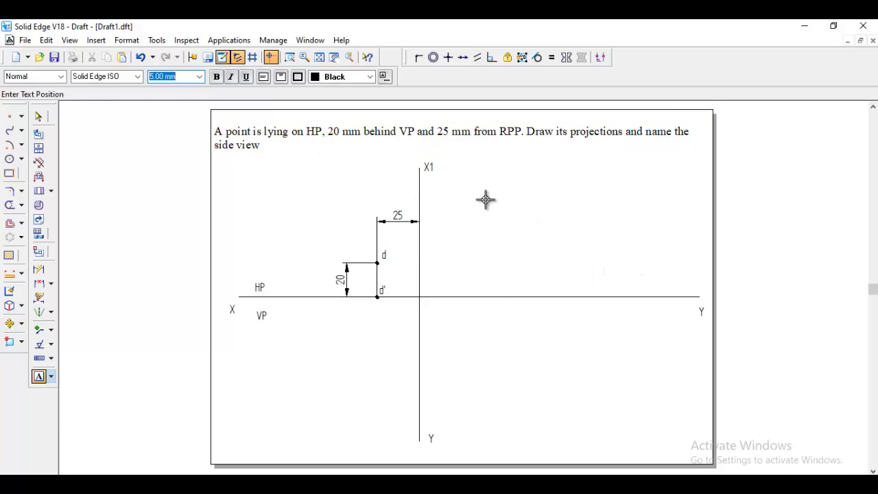
left_click(464, 182)
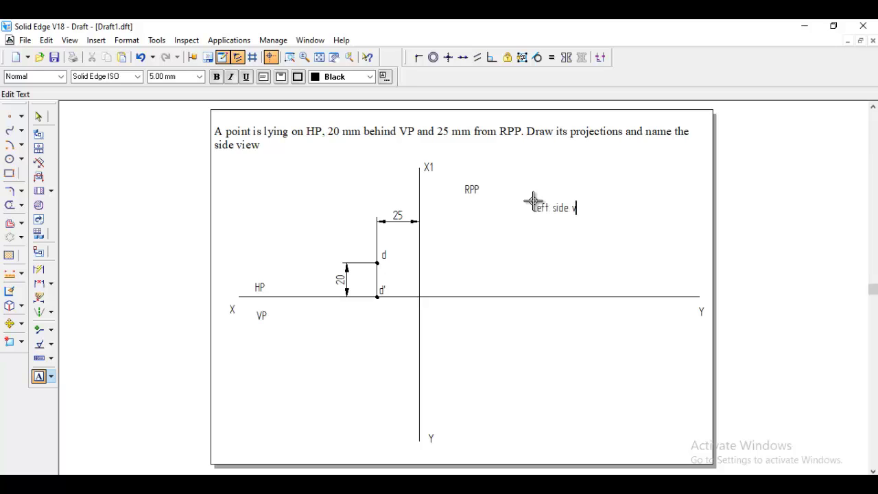
type("ew")
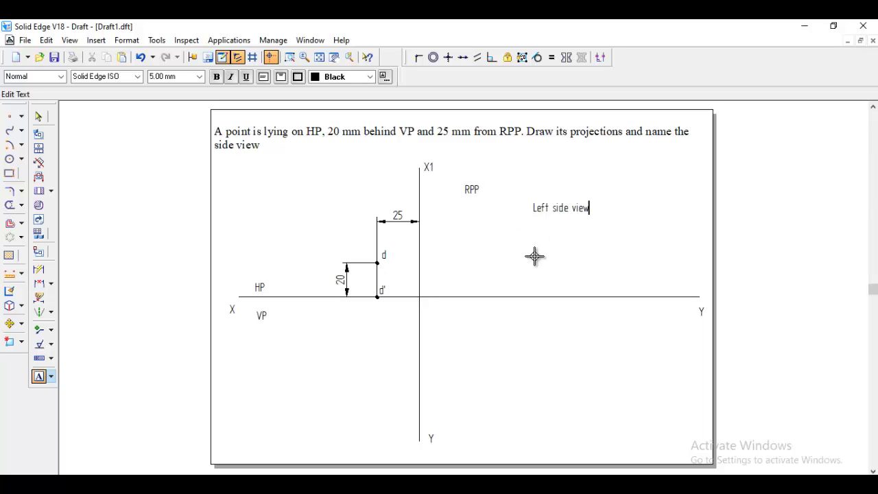
Draw a Normal-style line at 45 degrees, rising from the intersection of XY and the vertical reference line into the upper area beyond it
left_click(21, 116)
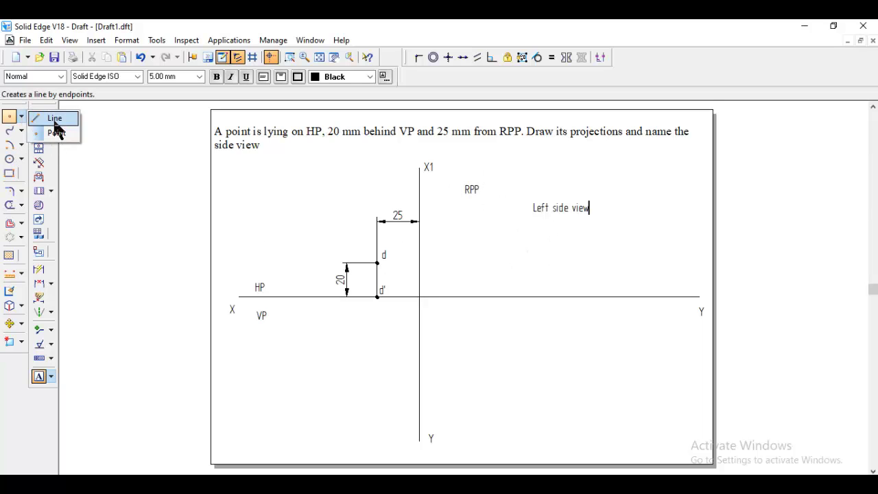
left_click(55, 119)
left_click(65, 77)
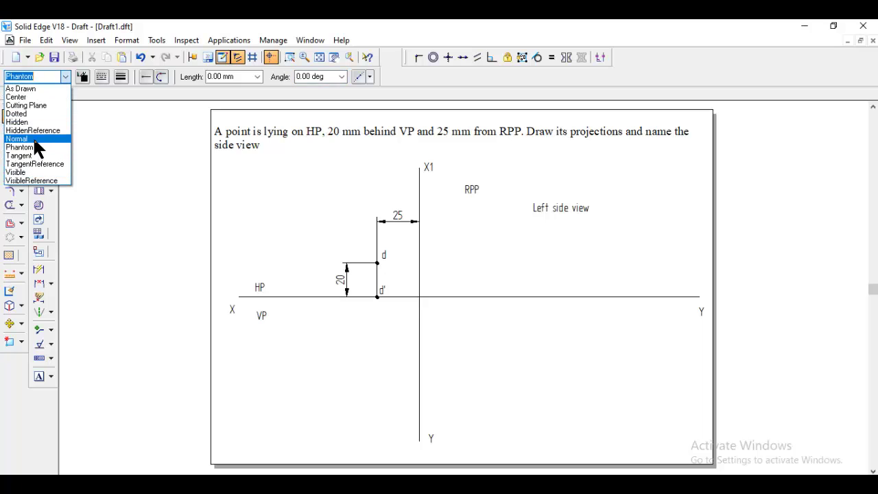
left_click(34, 140)
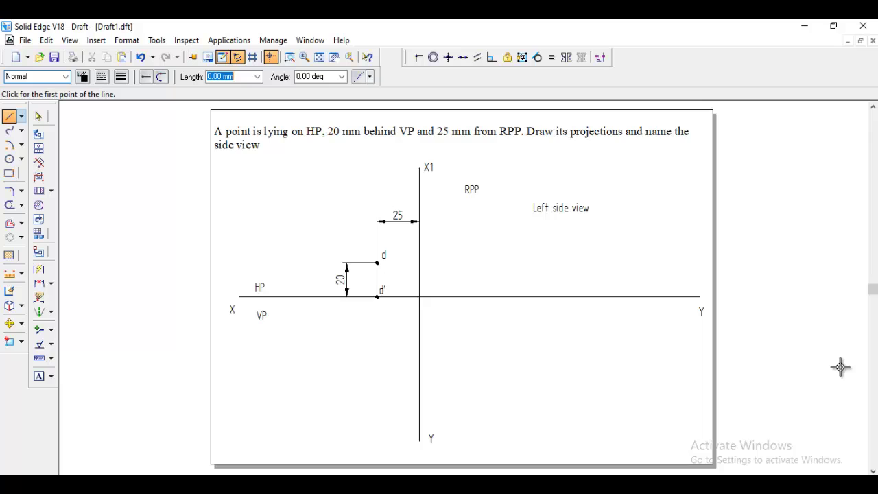
left_click(420, 296)
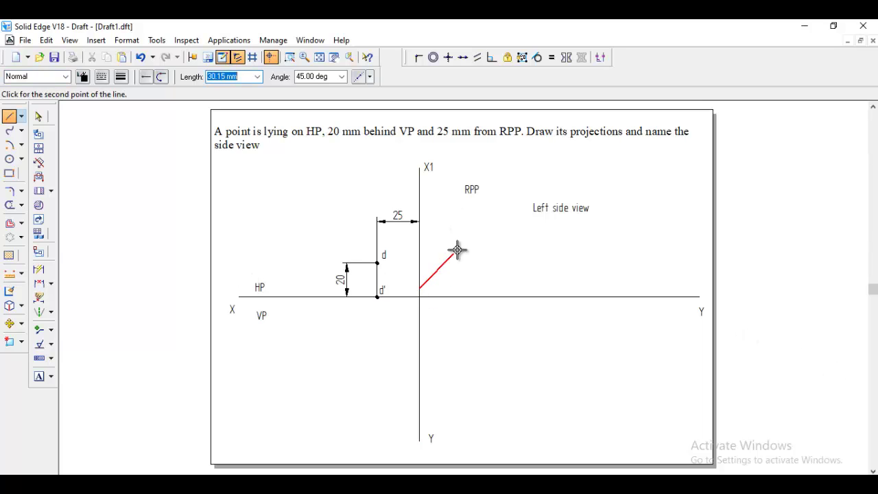
right_click(435, 286)
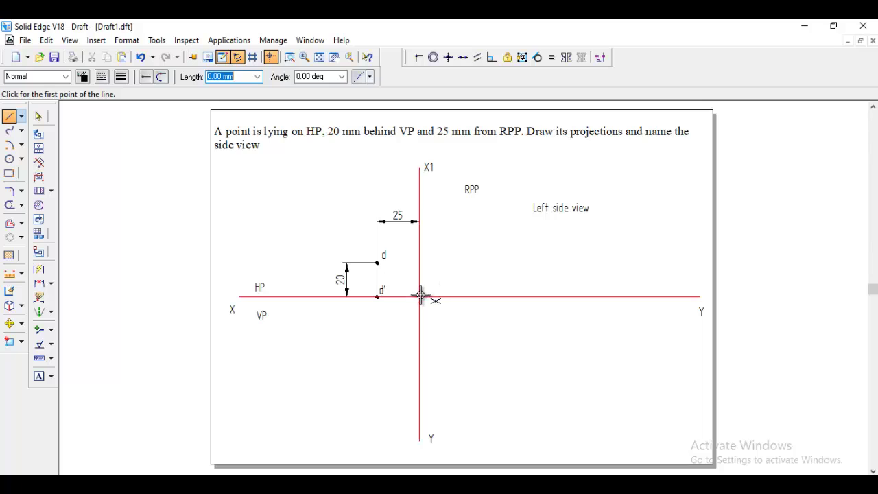
left_click(420, 297)
left_click(311, 76)
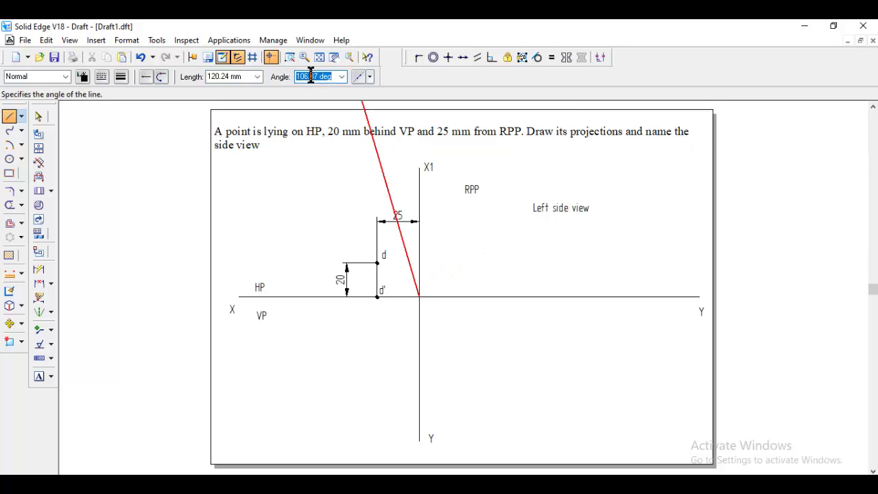
type("45")
key("Return")
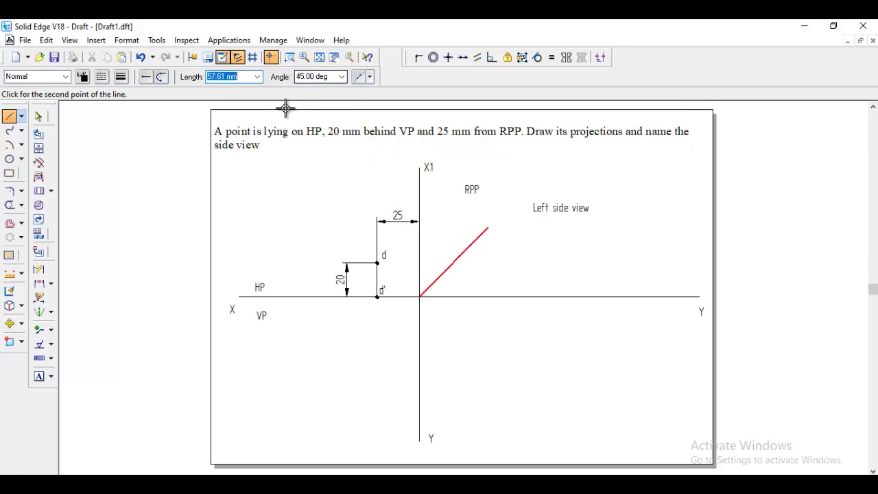
left_click(500, 216)
right_click(532, 240)
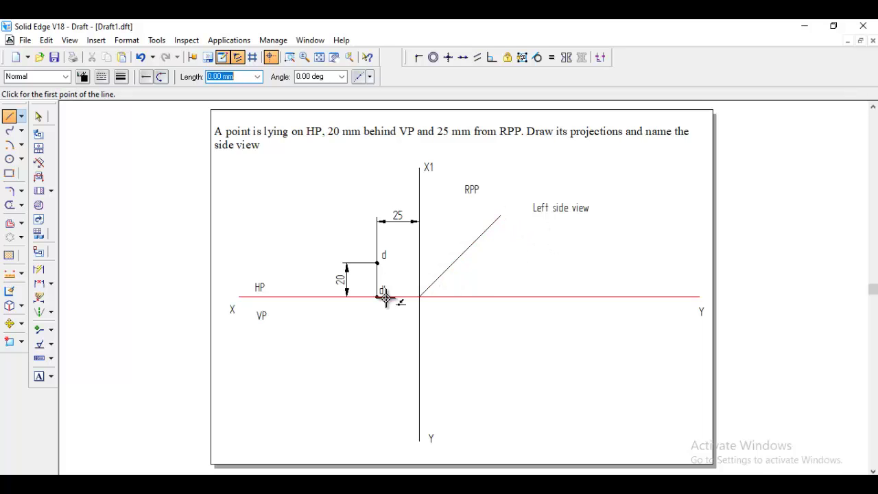
Draw a horizontal projector from point d to the 45-degree line, and continue it vertically down 20 mm to the XY line
left_click(377, 263)
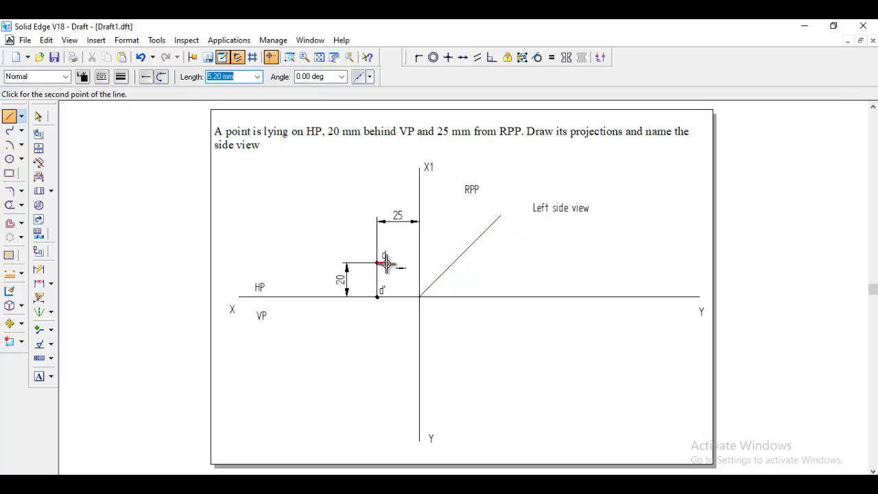
left_click(453, 263)
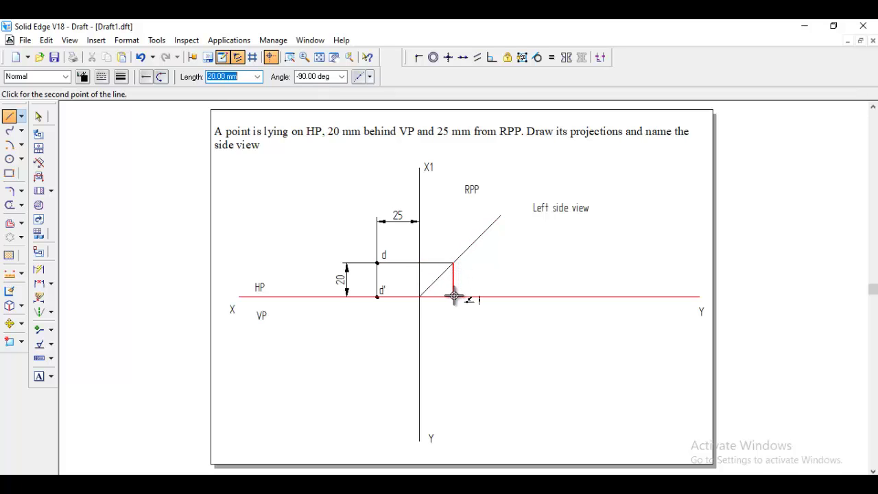
left_click(453, 296)
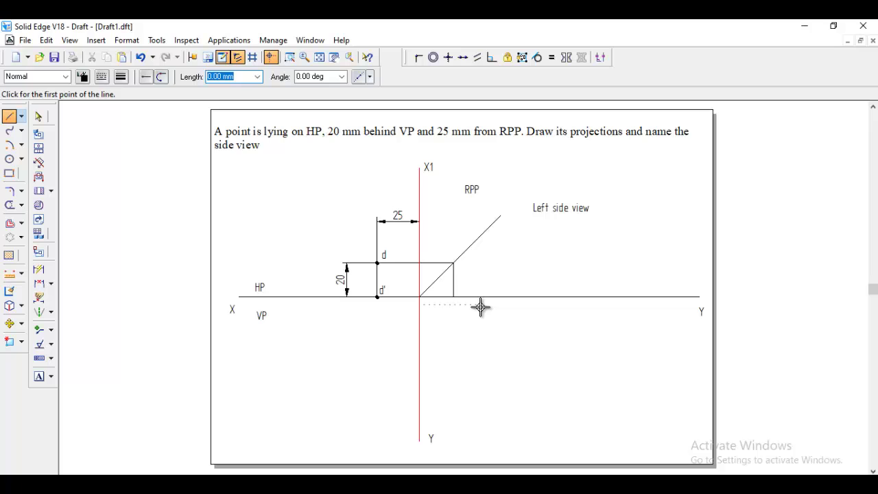
Place a Phantom-style point where the vertical projector from the 45-degree line meets XY
left_click(23, 116)
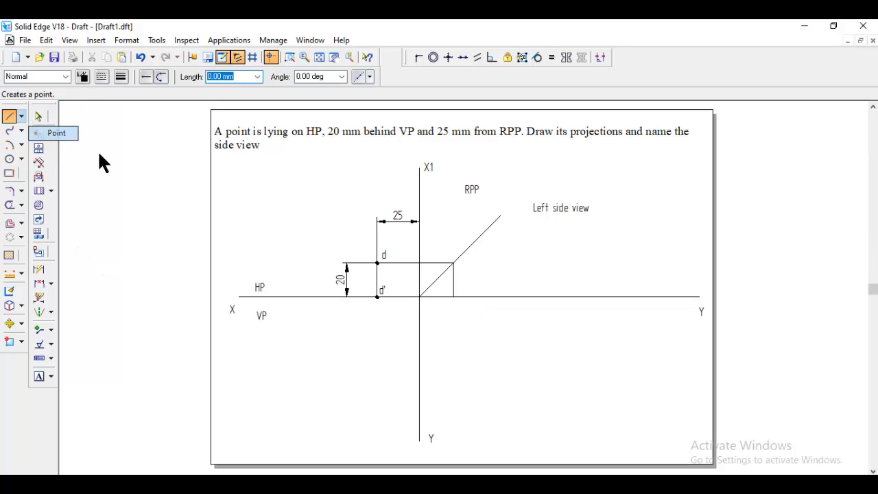
left_click(56, 131)
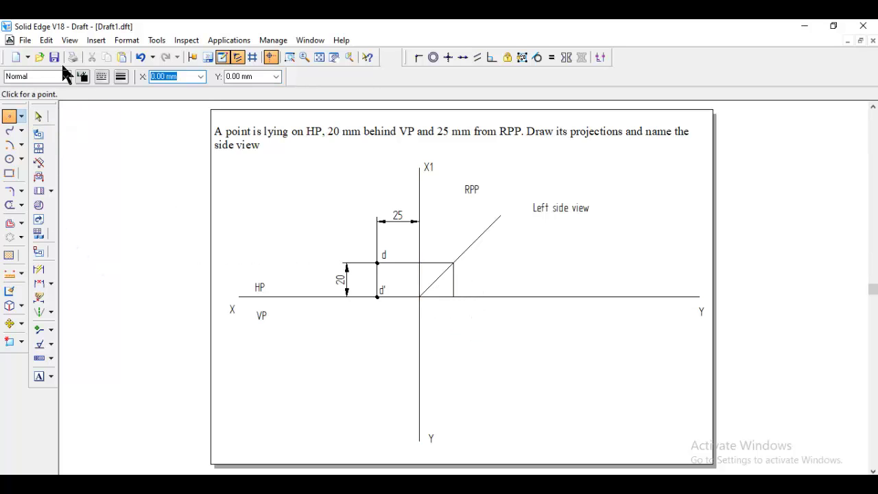
left_click(65, 77)
left_click(27, 152)
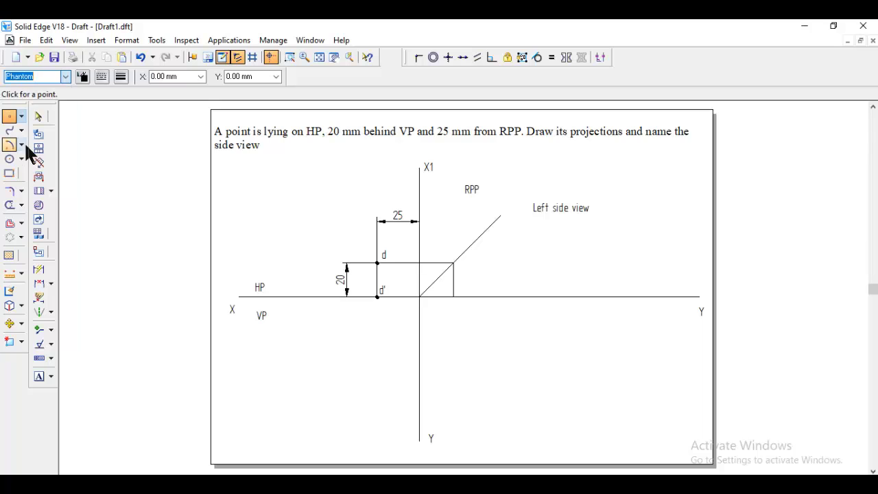
left_click(118, 78)
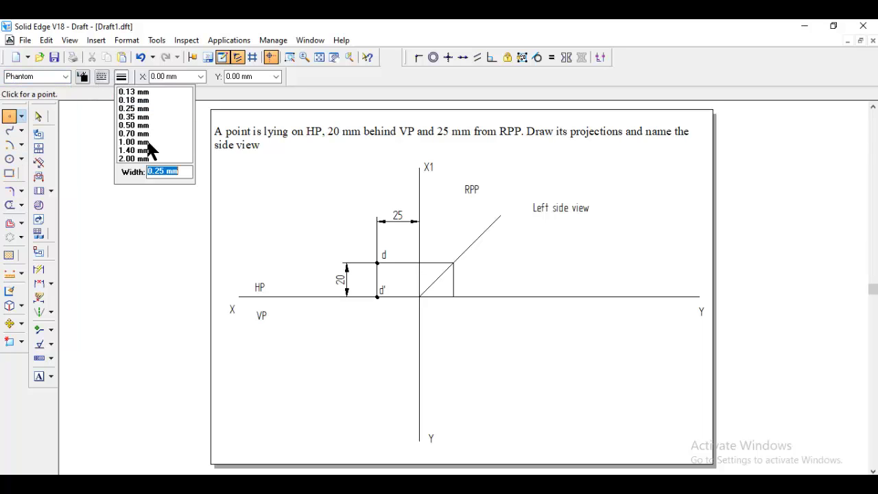
key("Return")
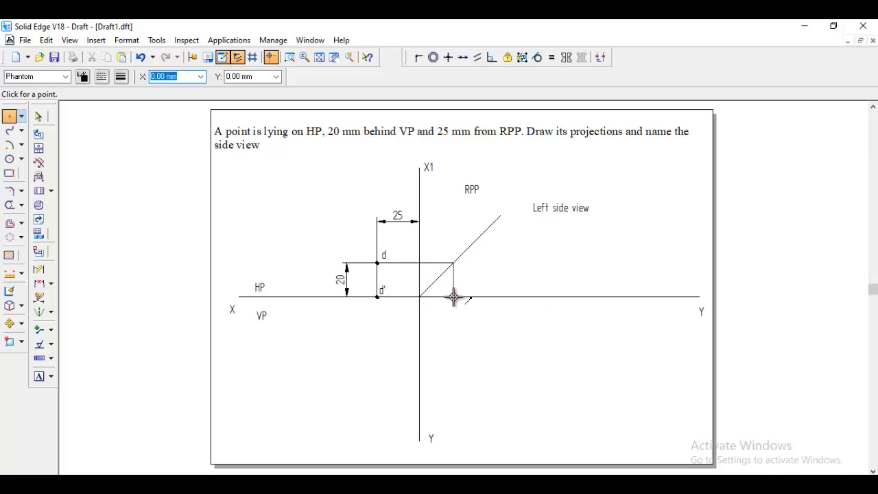
Label the side-view point on the XY line a" just above it
left_click(41, 381)
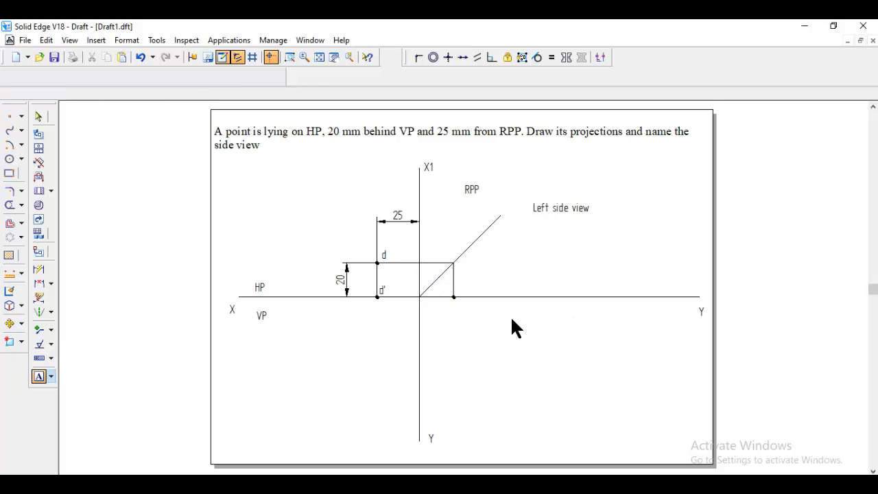
left_click(464, 281)
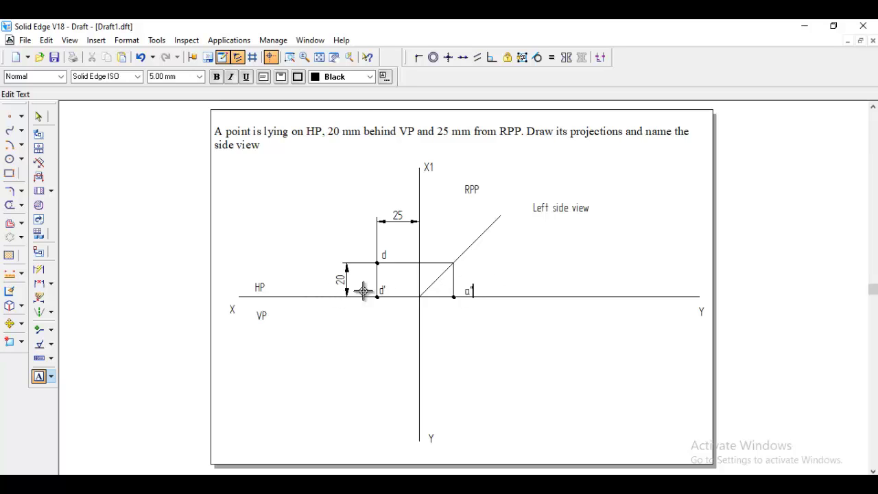
left_click(38, 117)
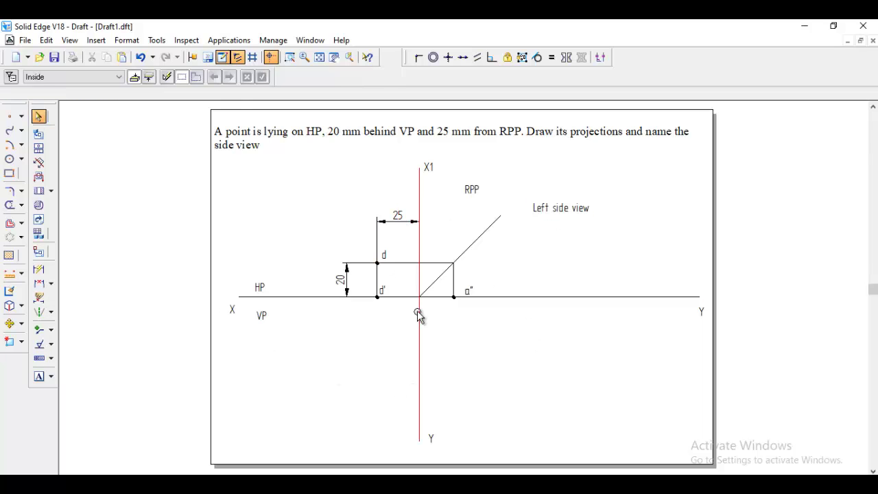